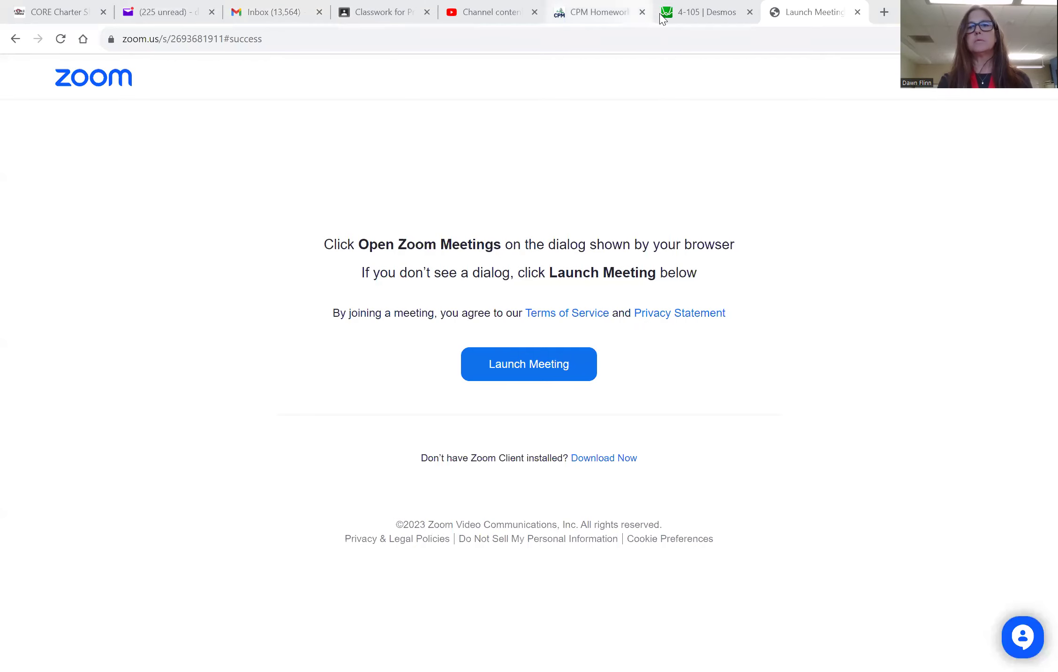
click(683, 12)
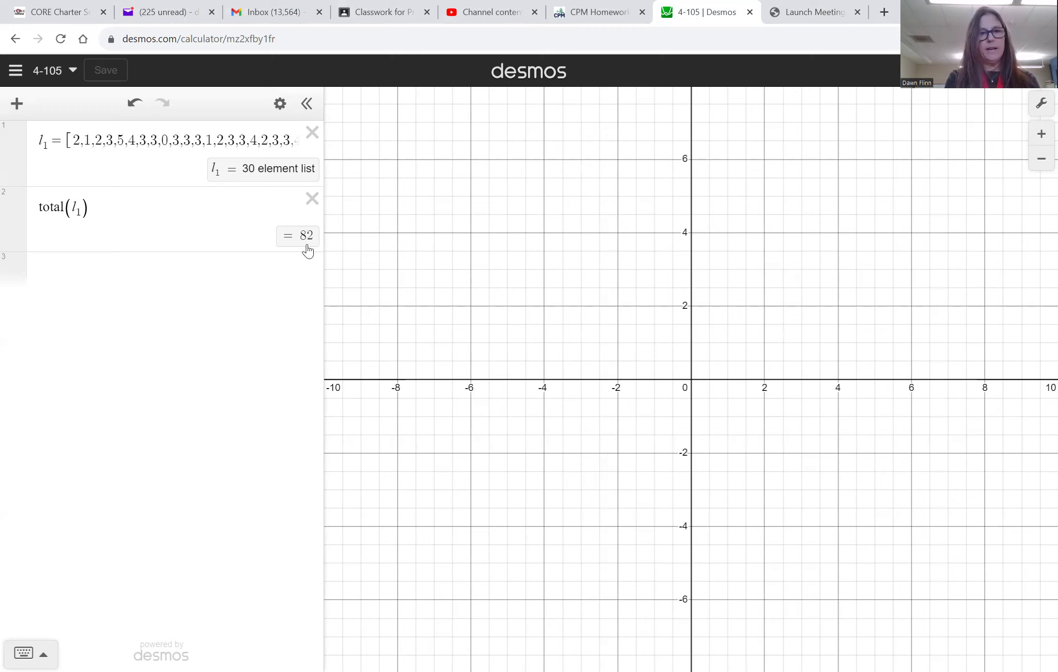
- Plot histogram(l1) of the tardy list in a new expression row
click(93, 274)
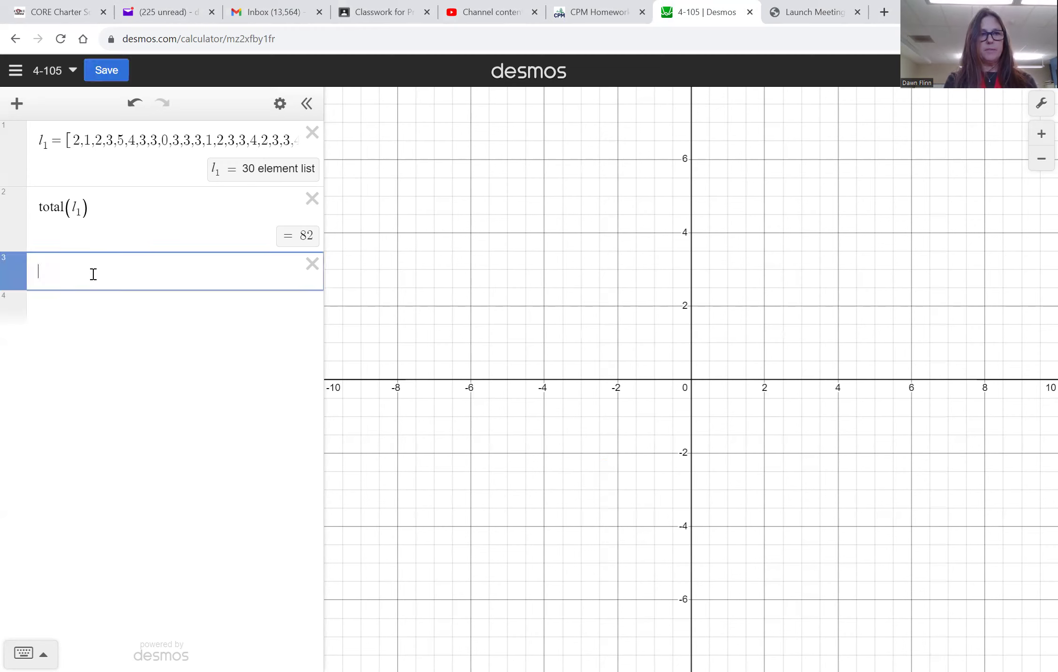
text(h)
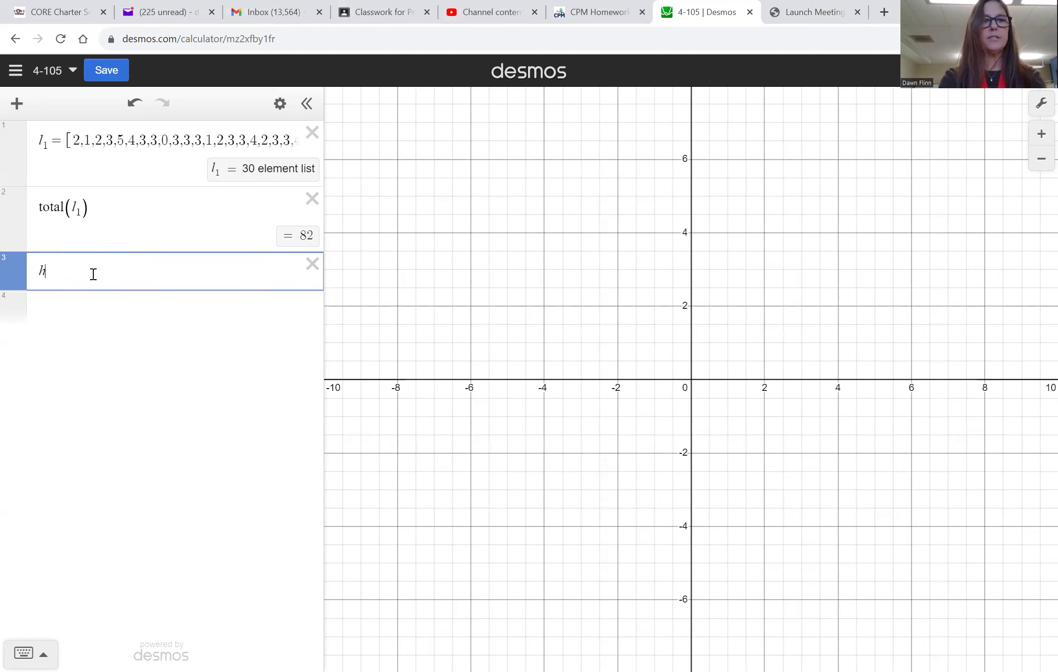
text(ist)
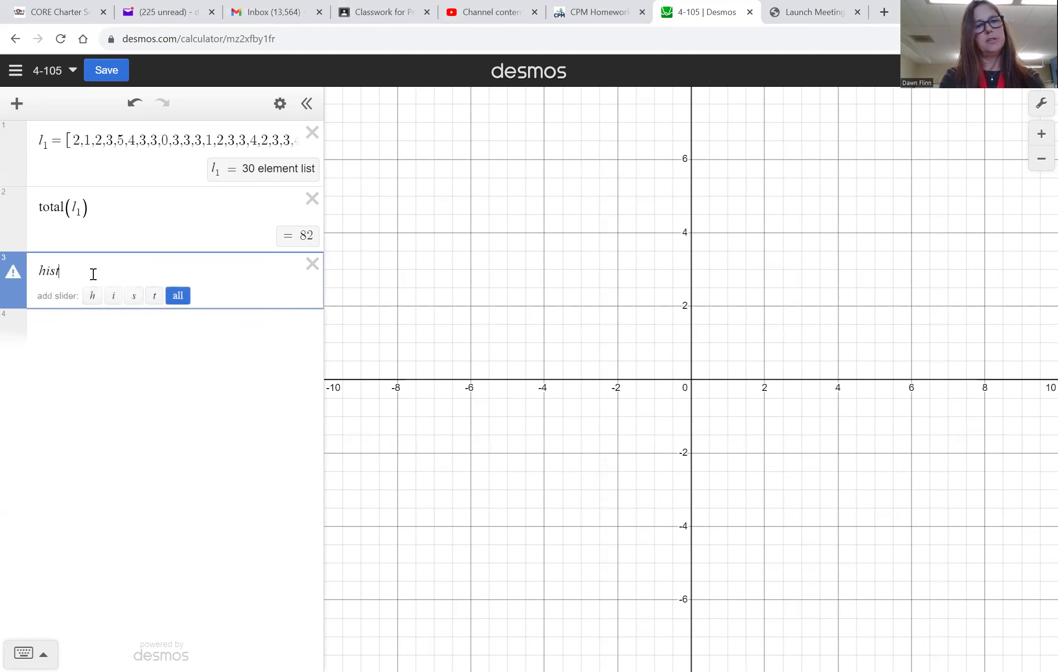
text(ogram)
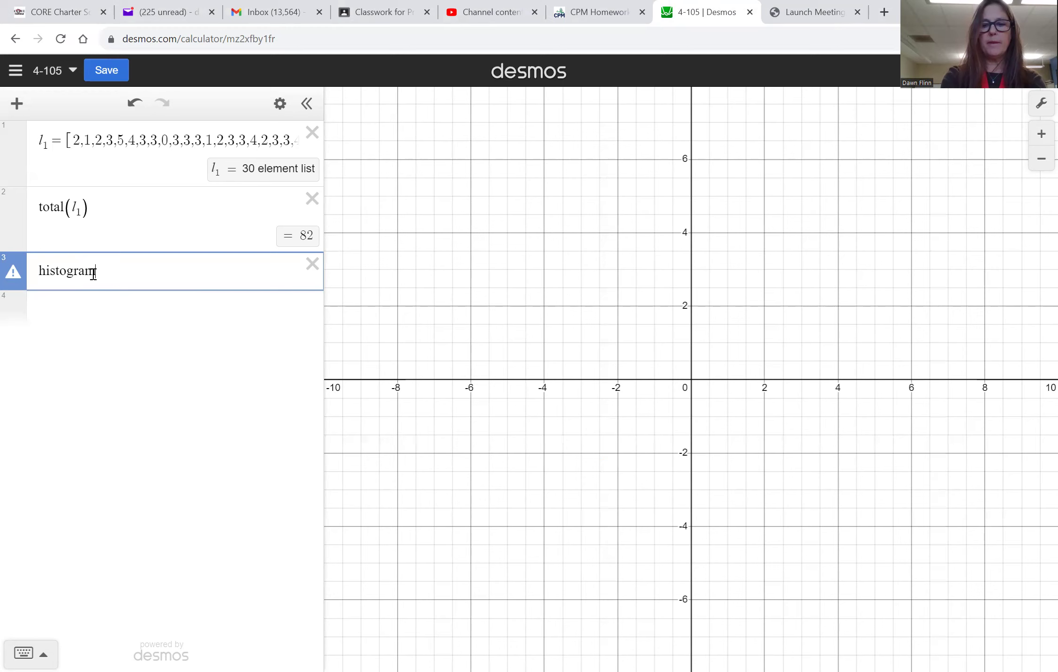
text(()
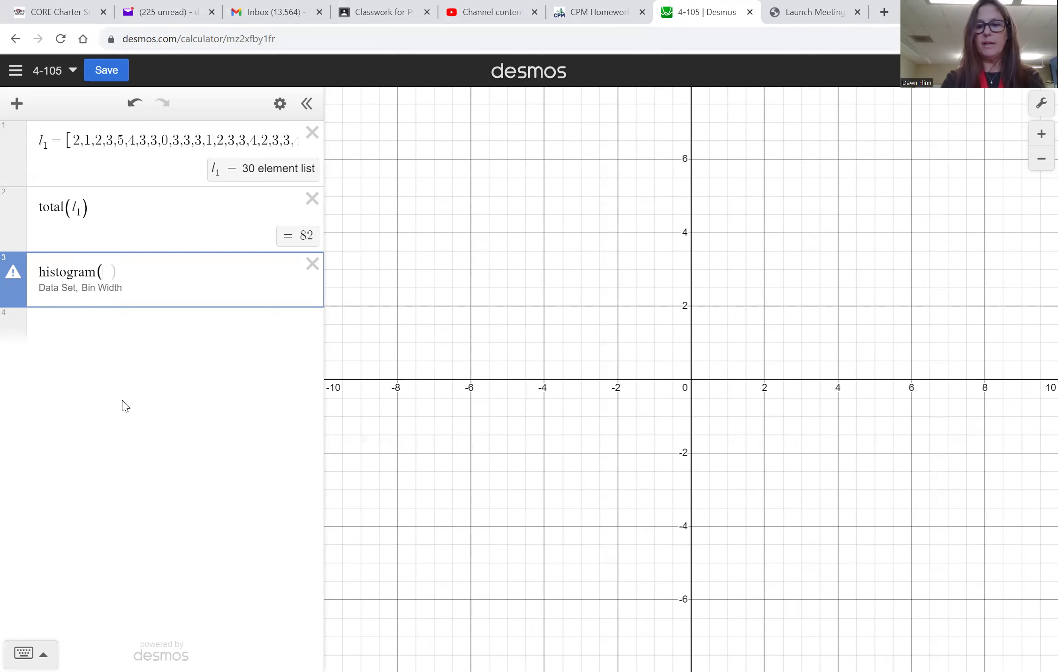
text(l)
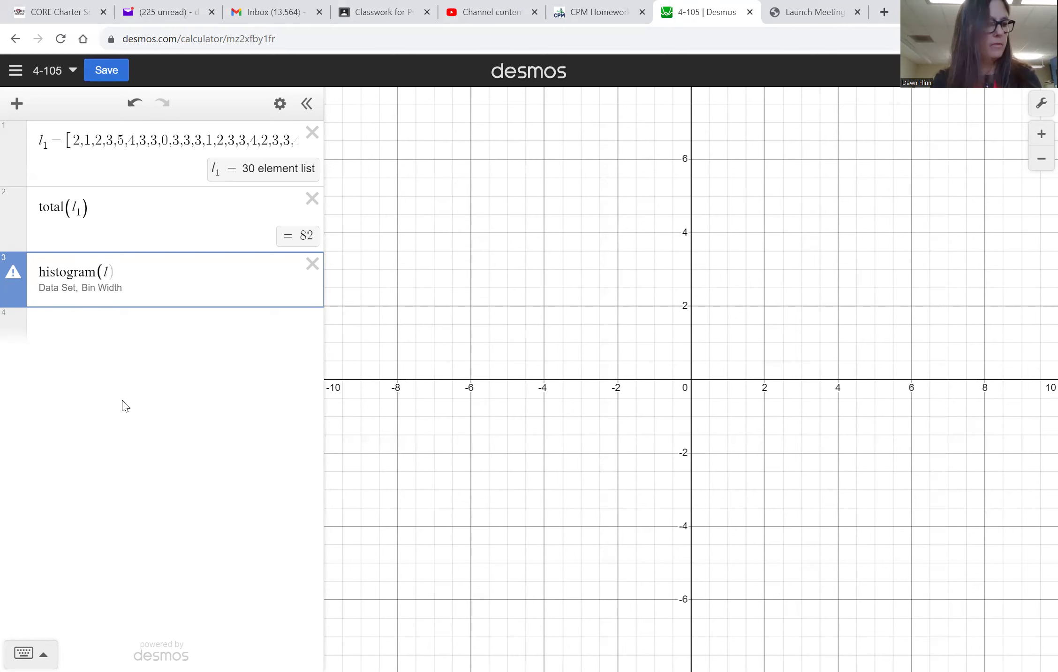
text(1)
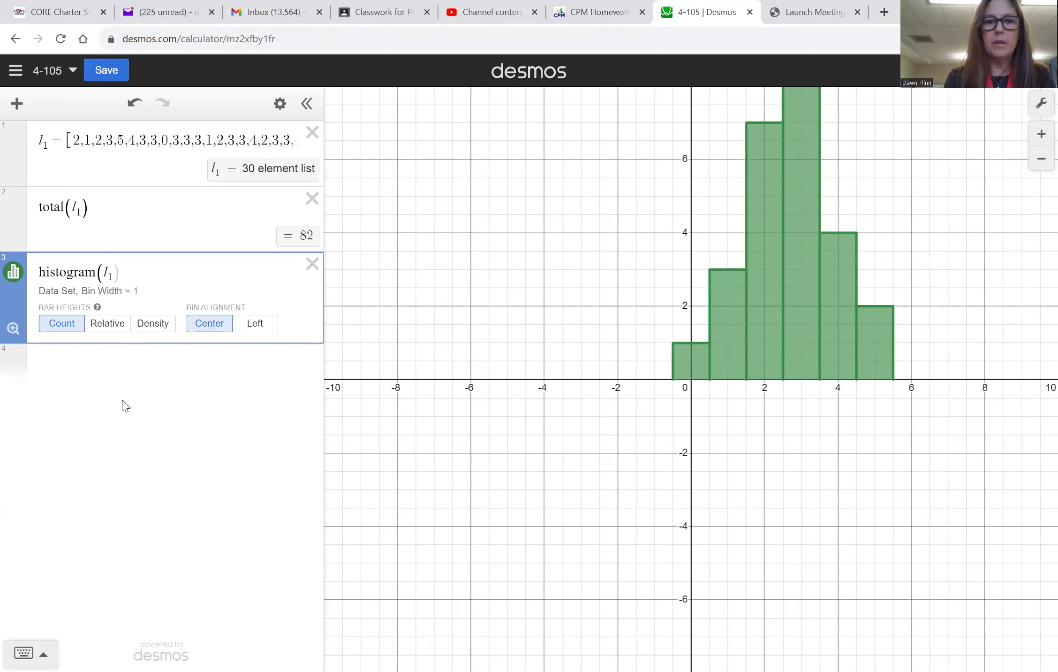
- Give the histogram bin width 1, left-aligned bins and relative-frequency heights, then zoom to fit
text(,1)
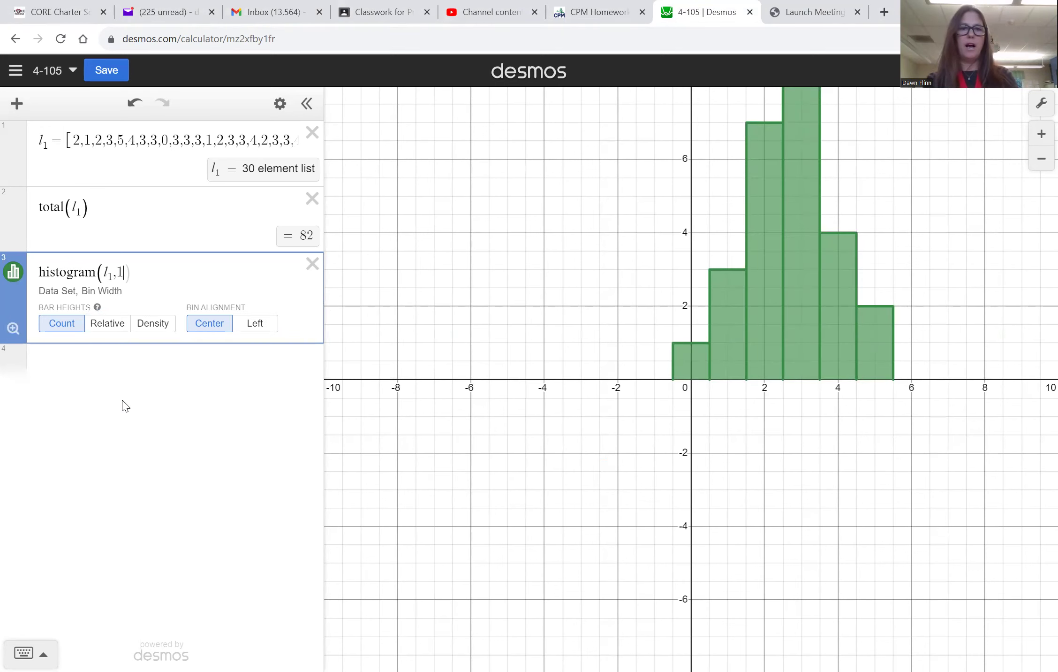
click(256, 324)
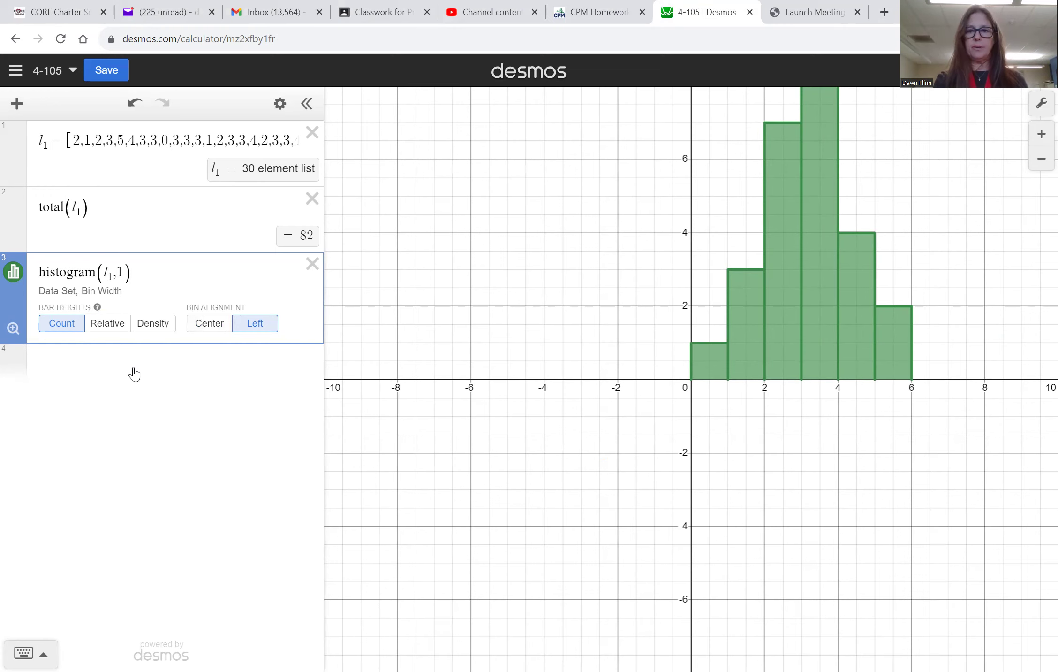
click(106, 328)
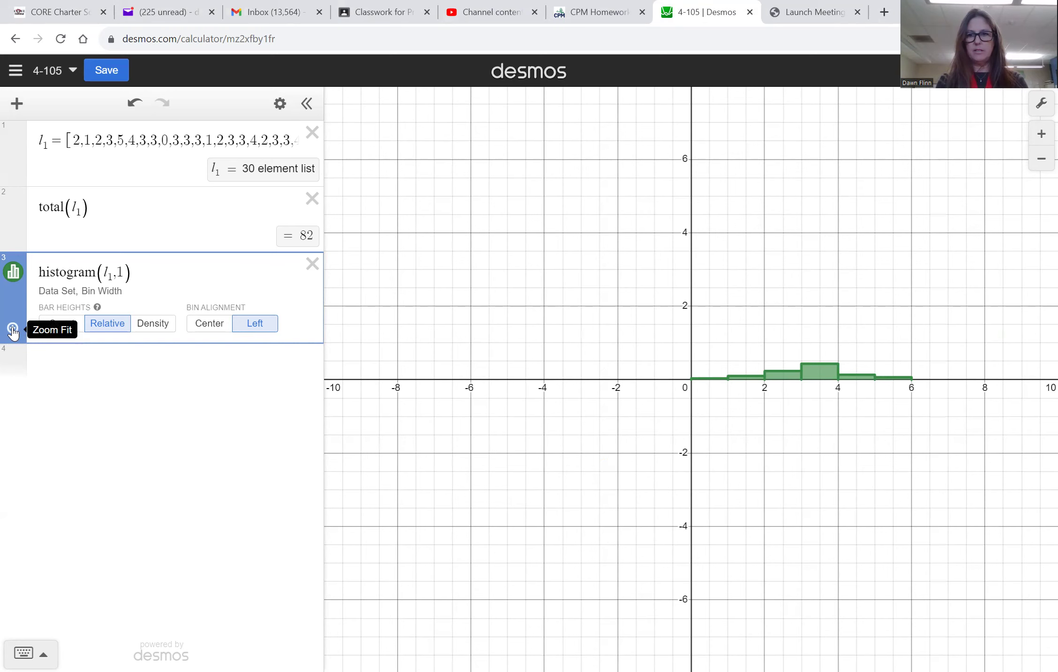
click(12, 330)
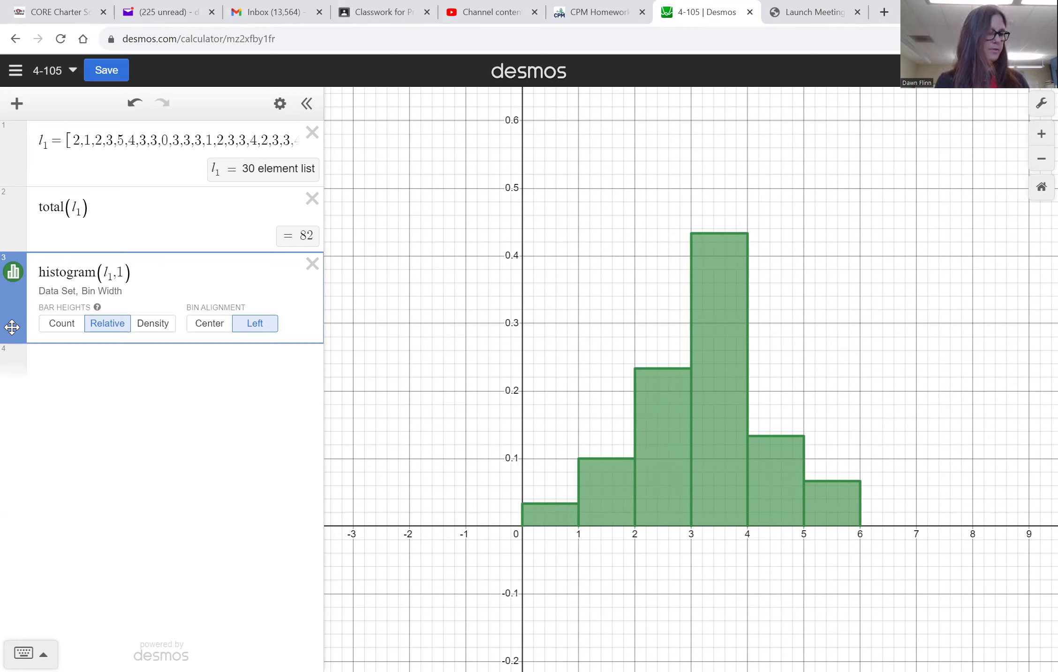
- Compute mean(l1) = 2.7333 and stdev(l1) = 1.1427 in new expression rows
click(89, 364)
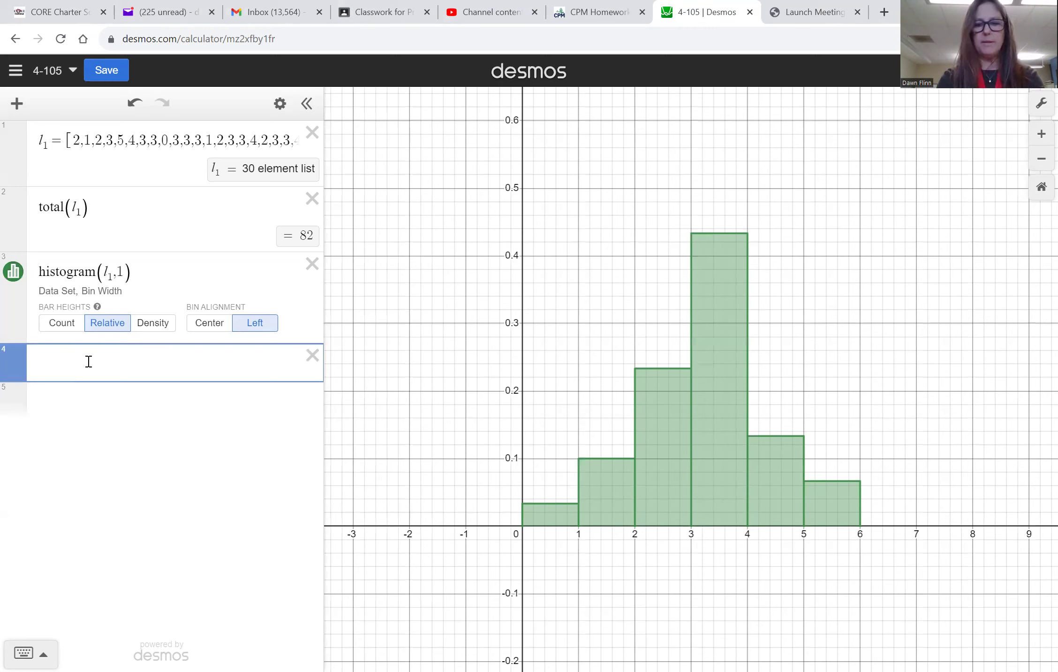
text(mean)
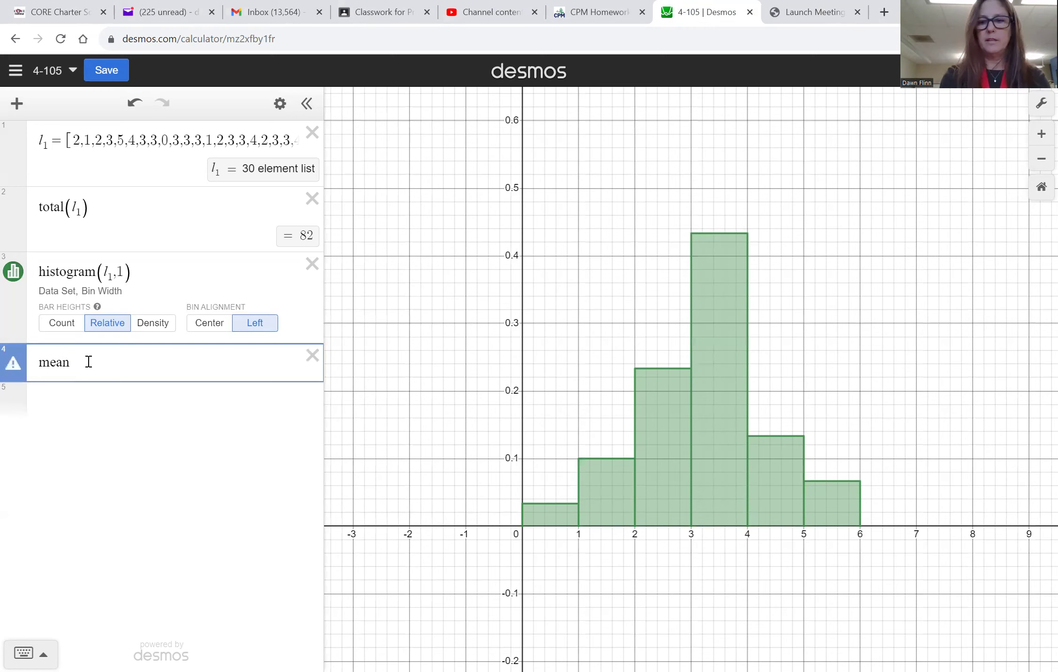
text((l1)
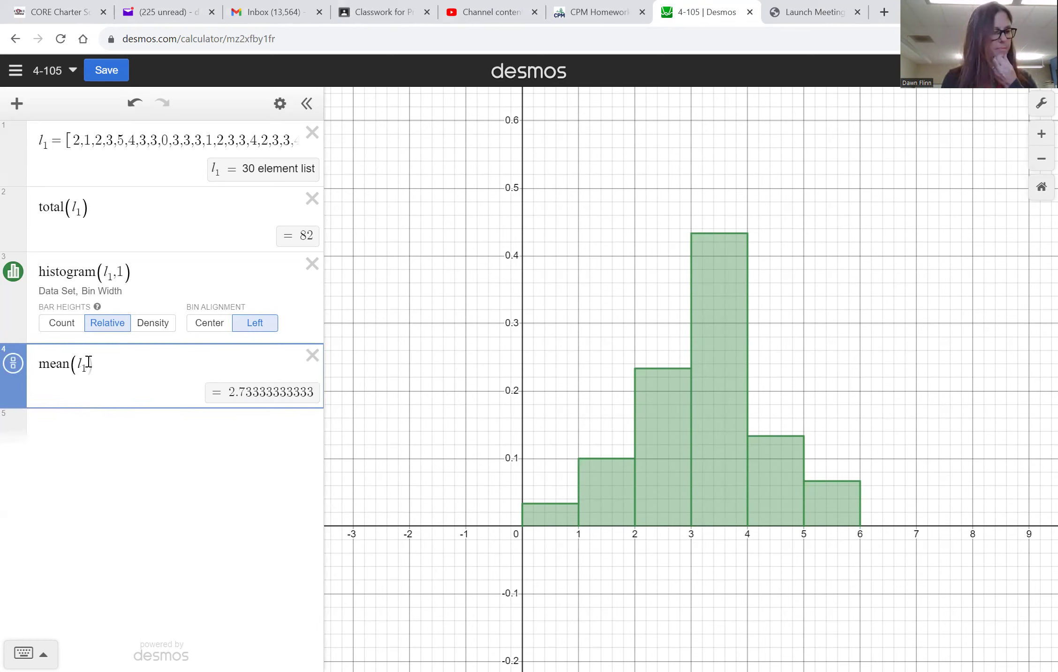
click(133, 425)
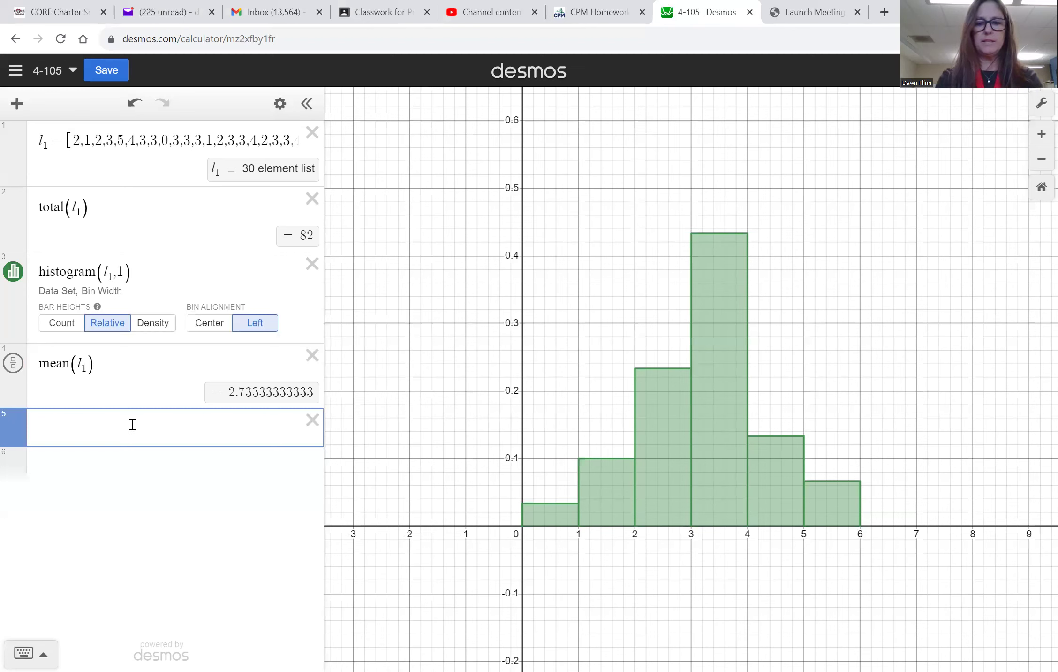
text(s)
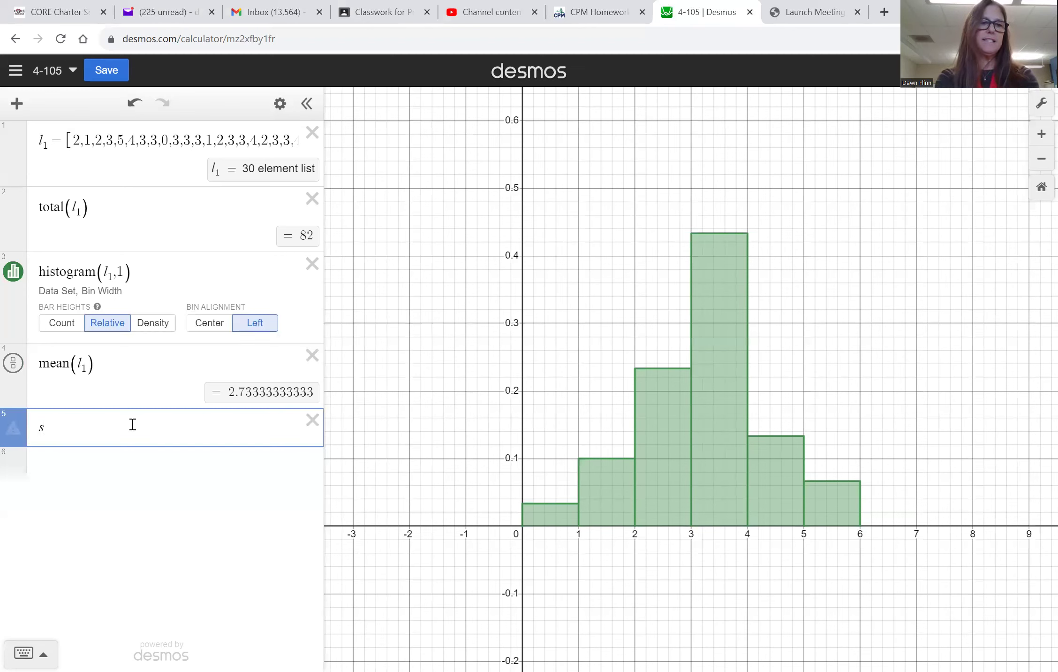
text(tdev)
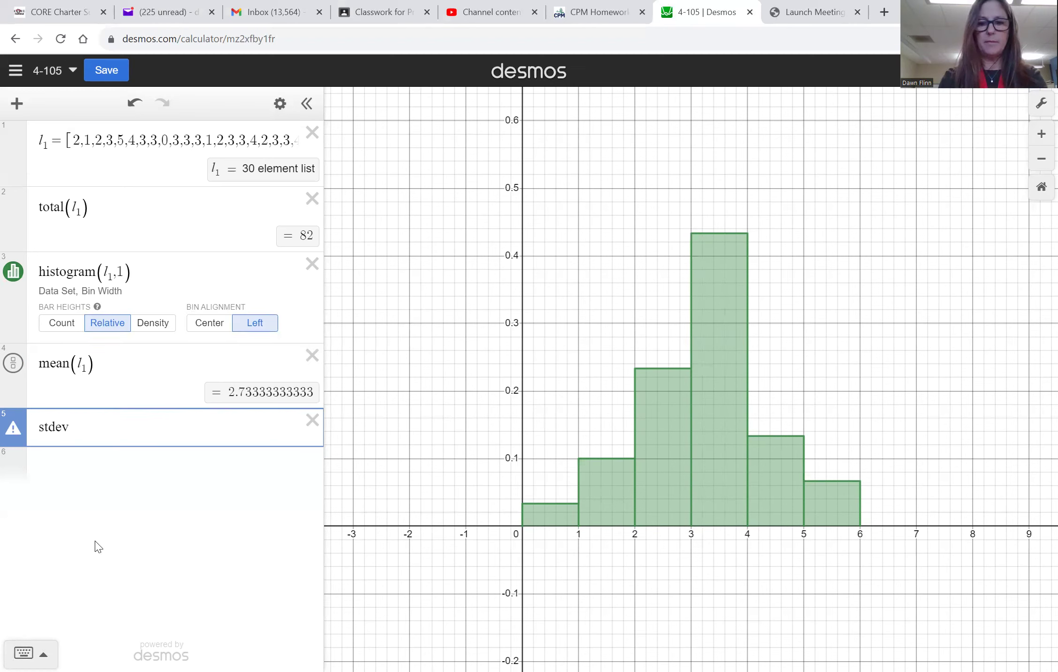
text((l)
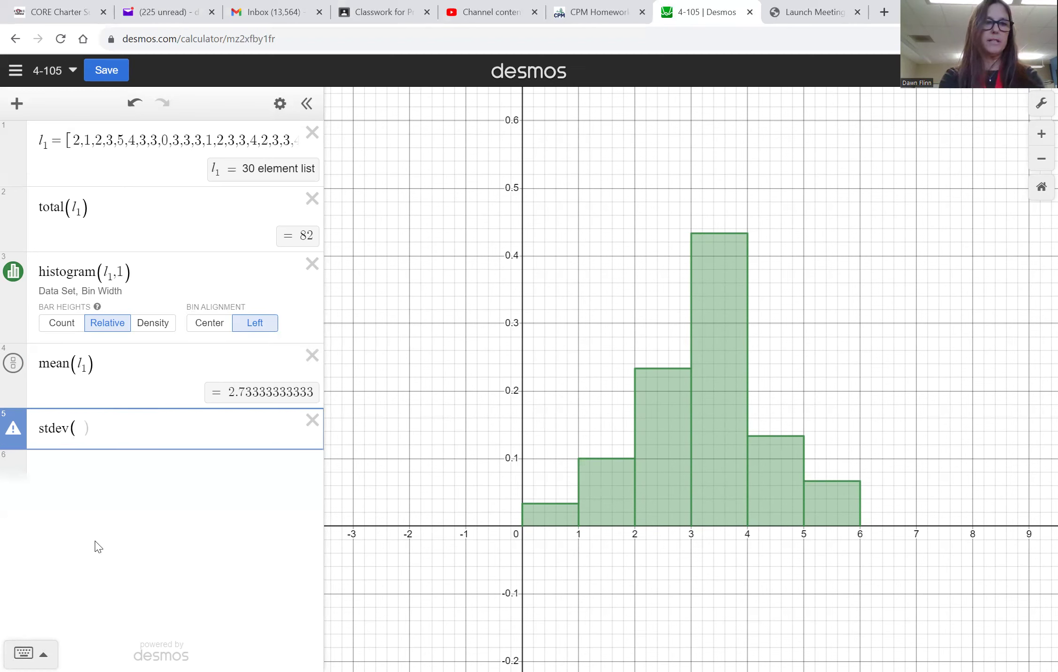
text(1)
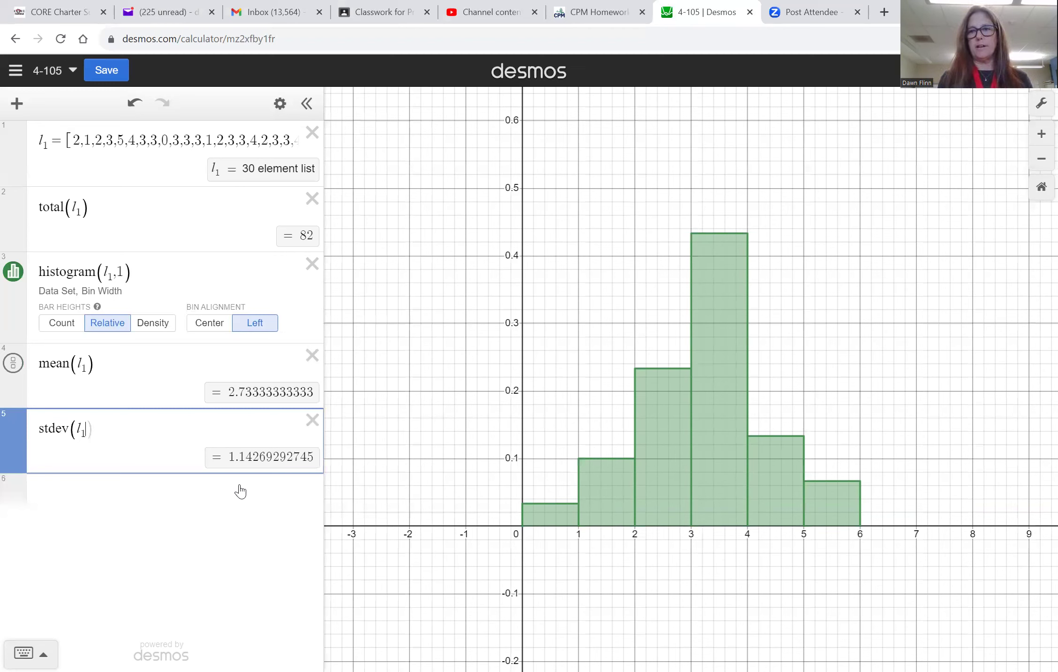
click(205, 493)
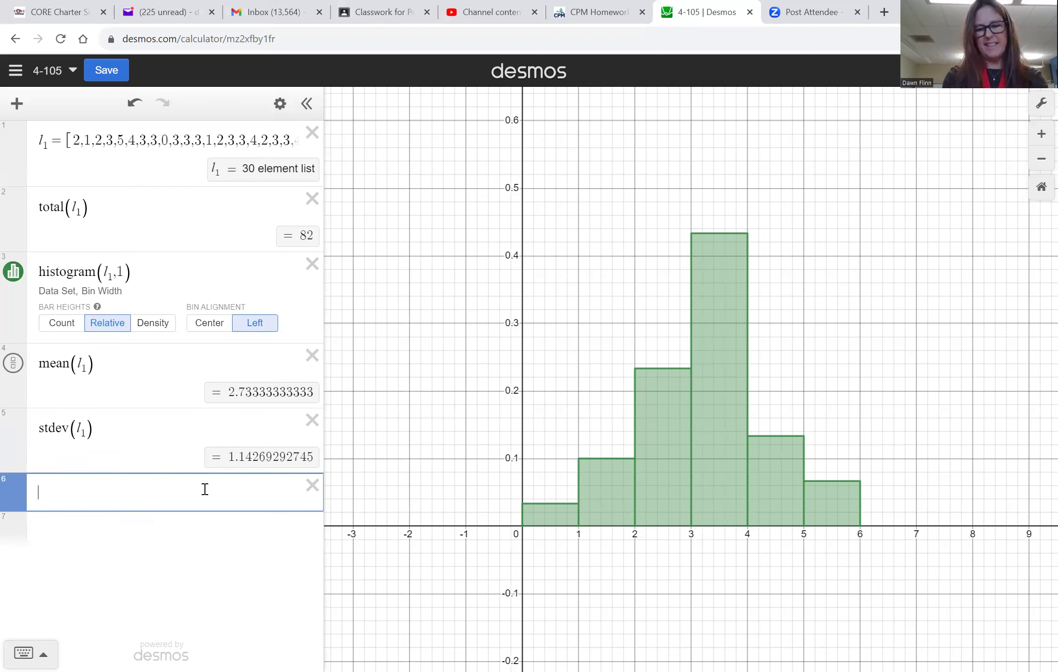
- Start normaldist( in row 6 with the copied mean 2.73333333333 as its first argument
text(no)
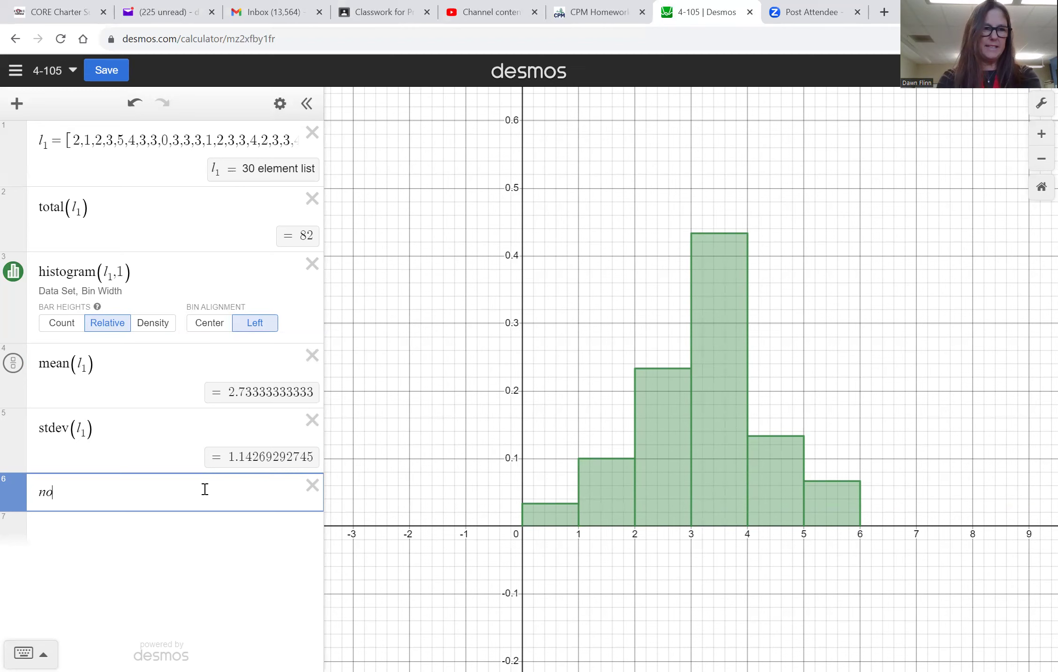
text(rmaldist)
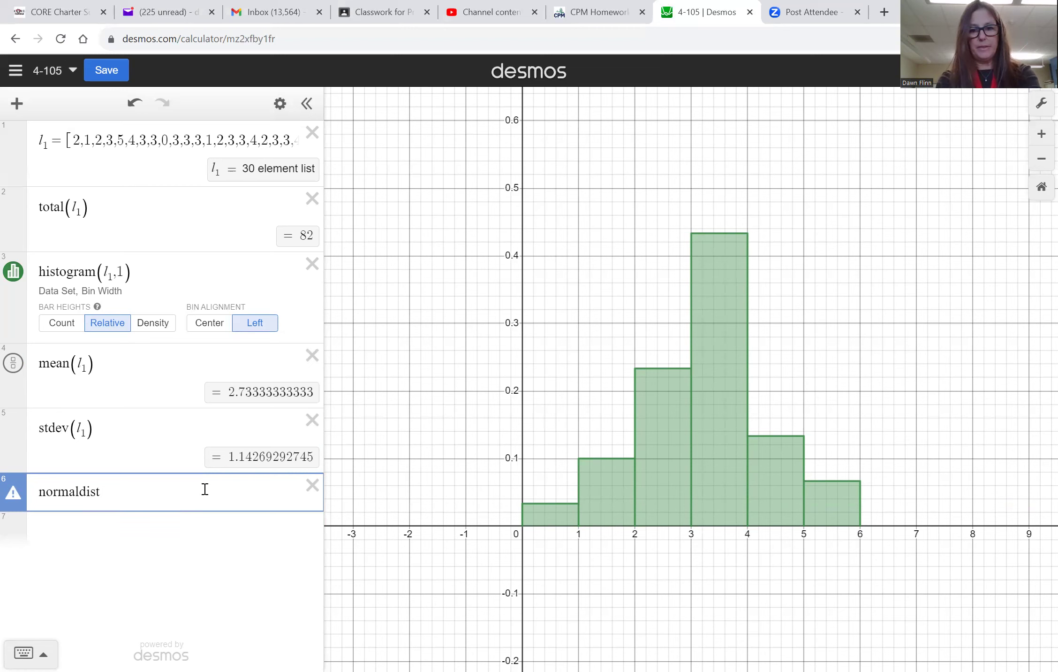
text((l)
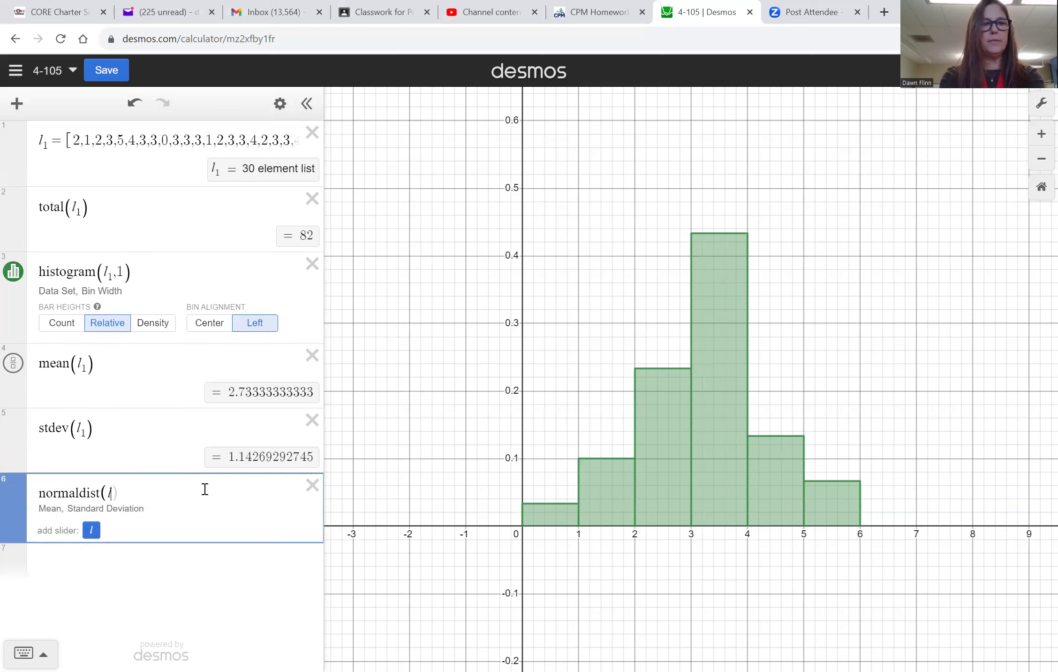
key(BackSpace)
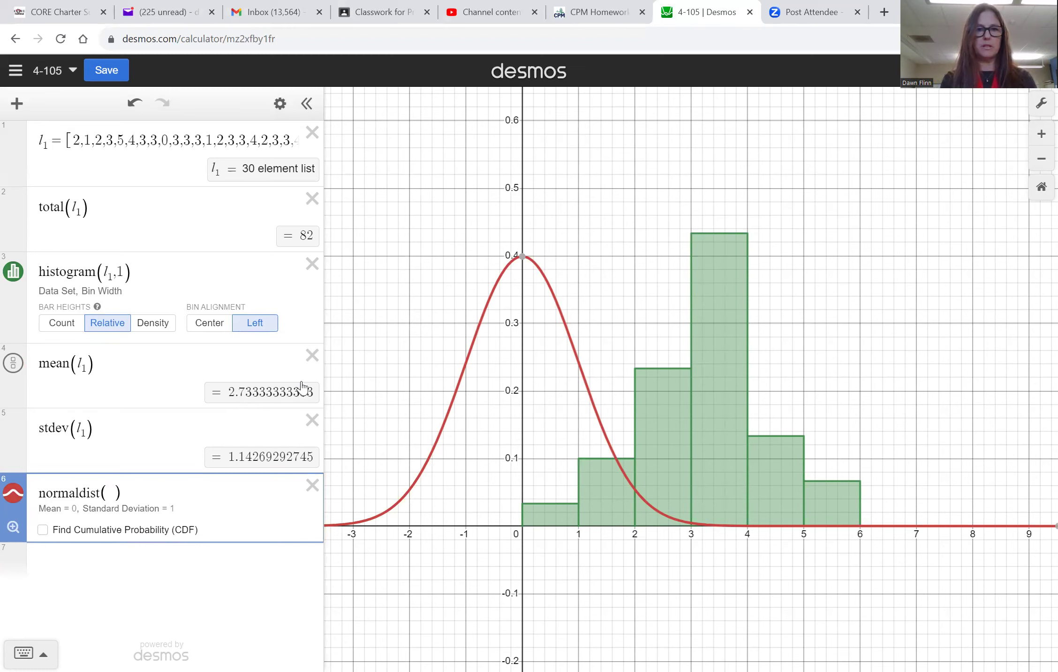
drag(312, 392, 229, 404)
key(ctrl+c)
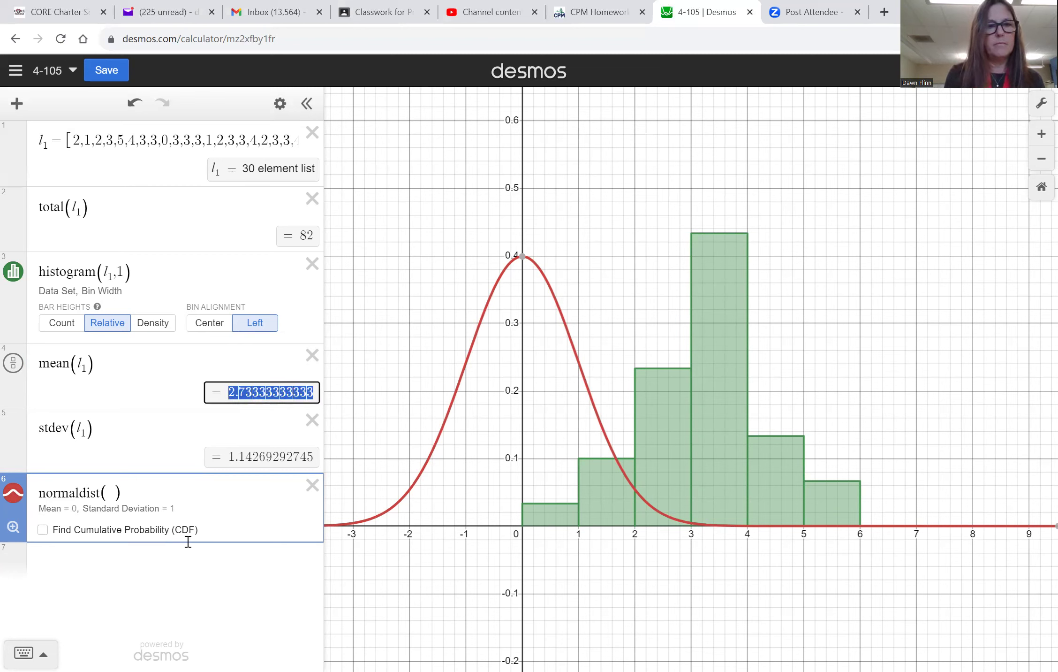
click(113, 494)
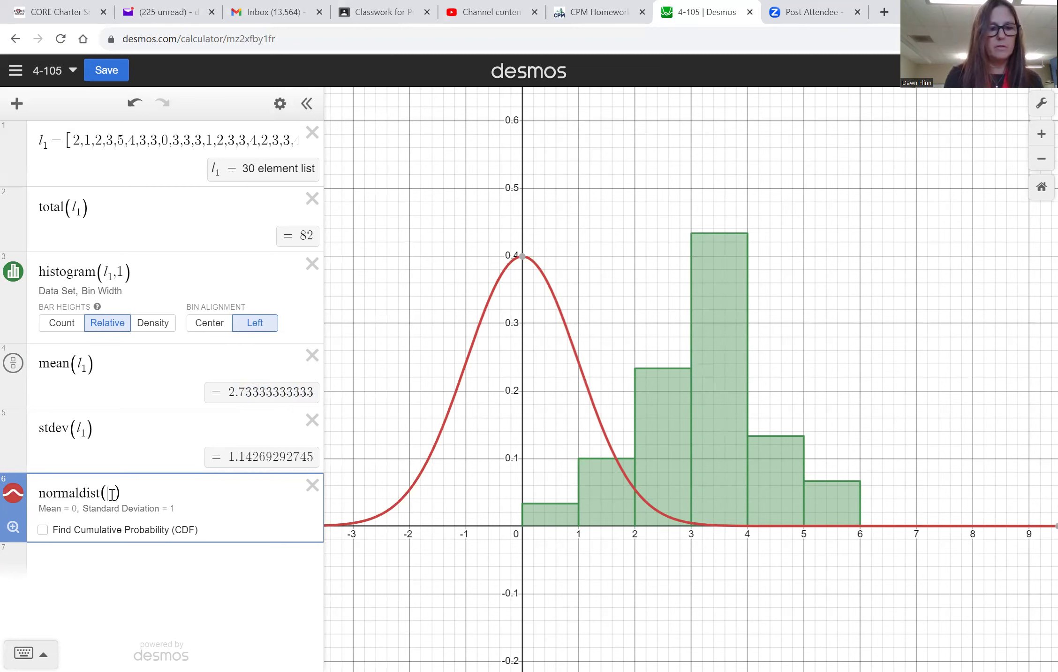
key(ctrl+v)
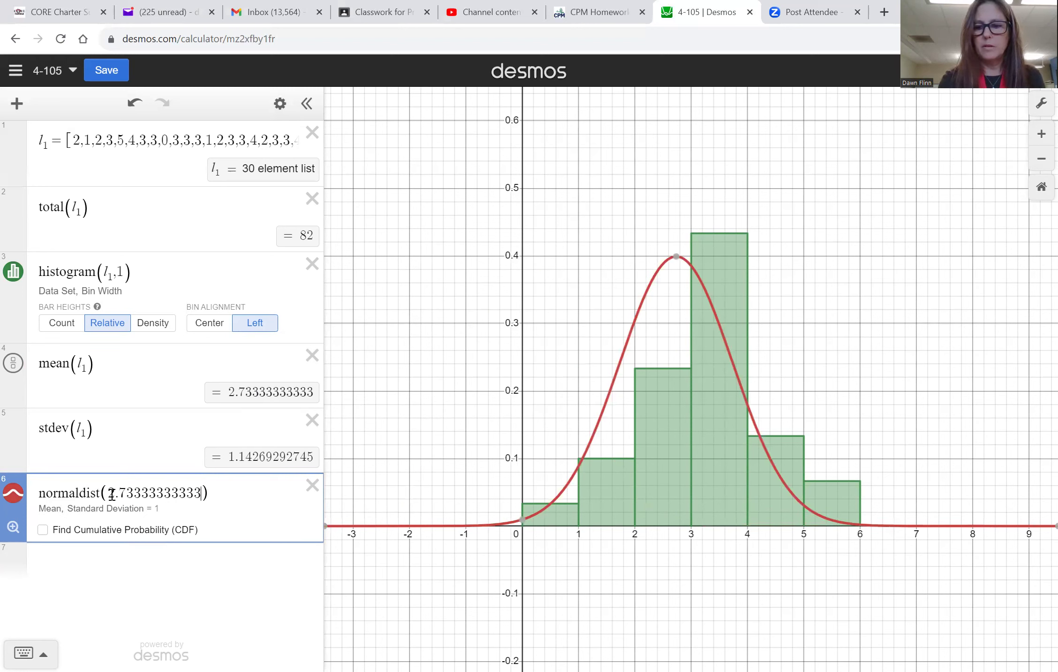
text(,)
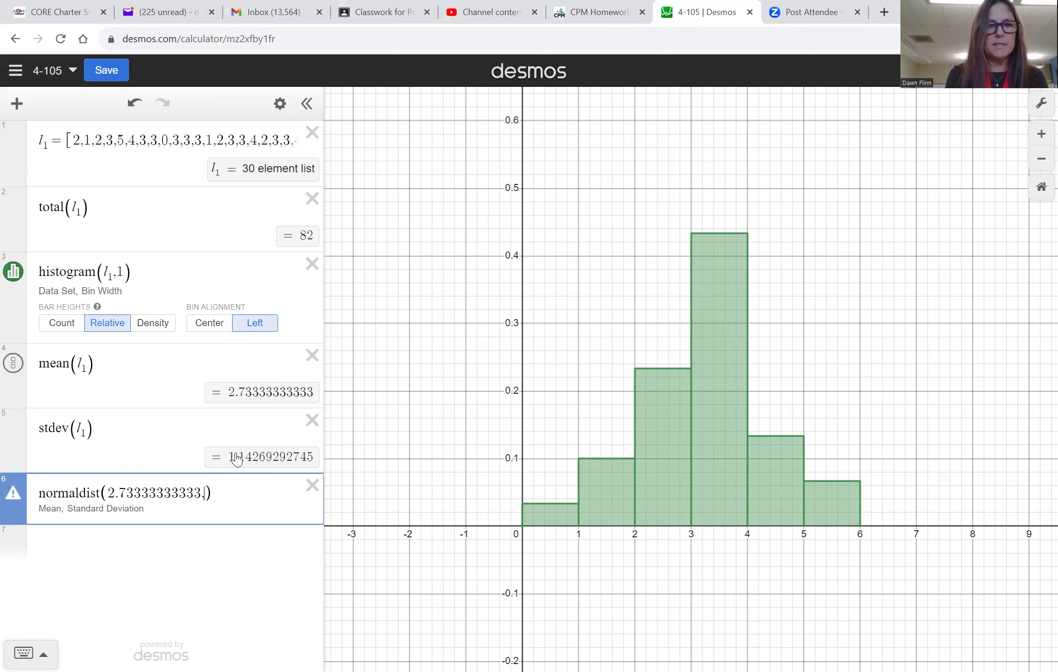
drag(229, 464, 326, 456)
key(ctrl+c)
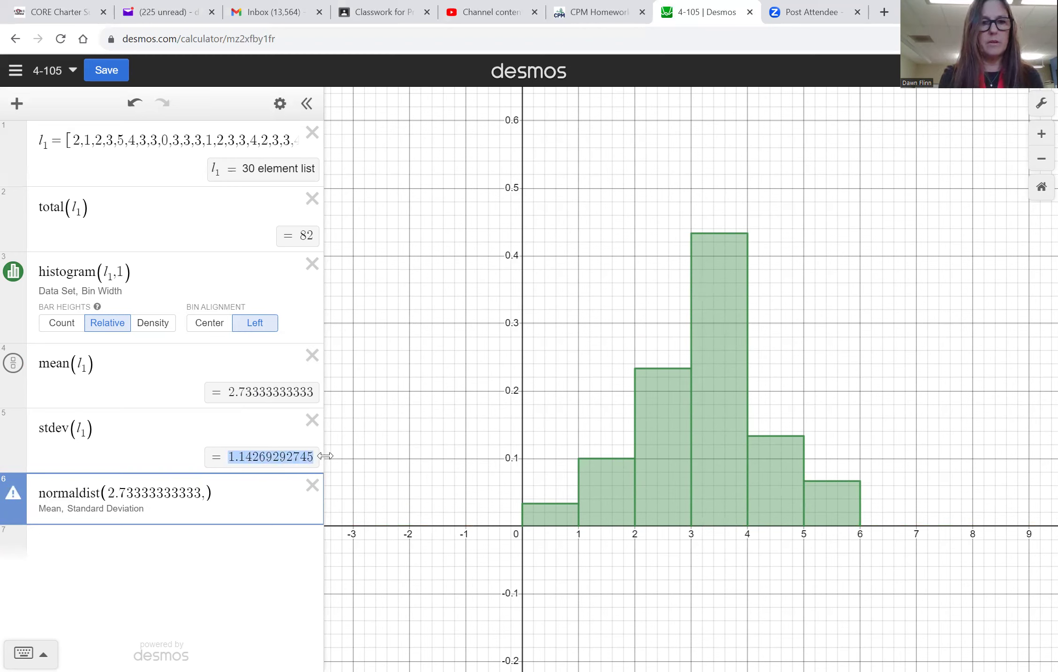
click(207, 493)
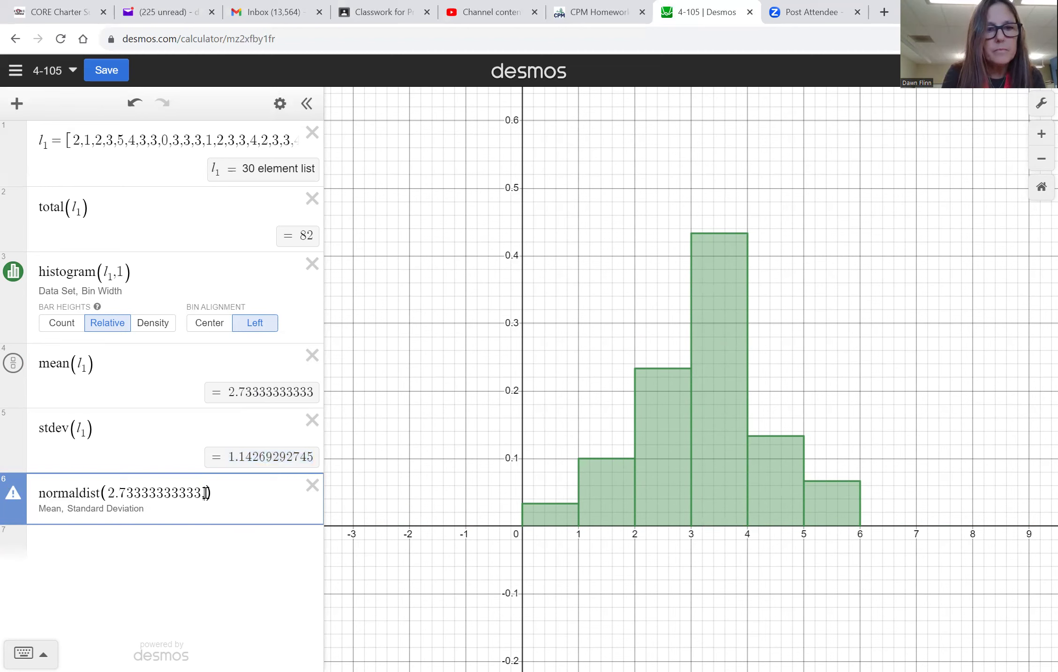
- Add the stdev 1.14269292745 as the second argument and shade the cumulative probability for x ≥ 4 (0.1338)
text(,)
key(ctrl+v)
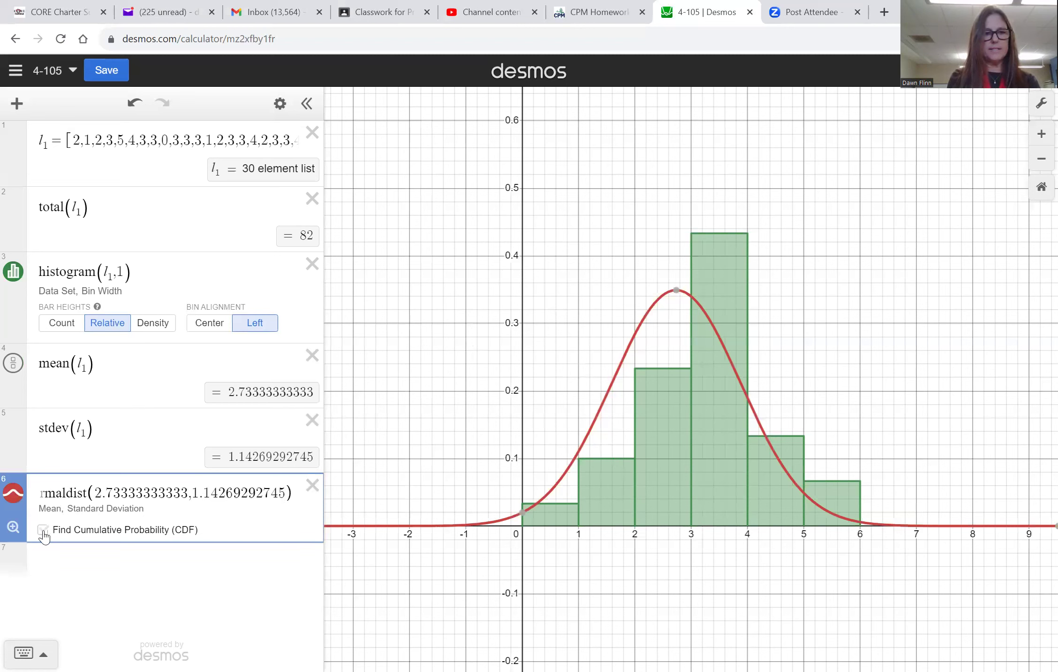
click(43, 529)
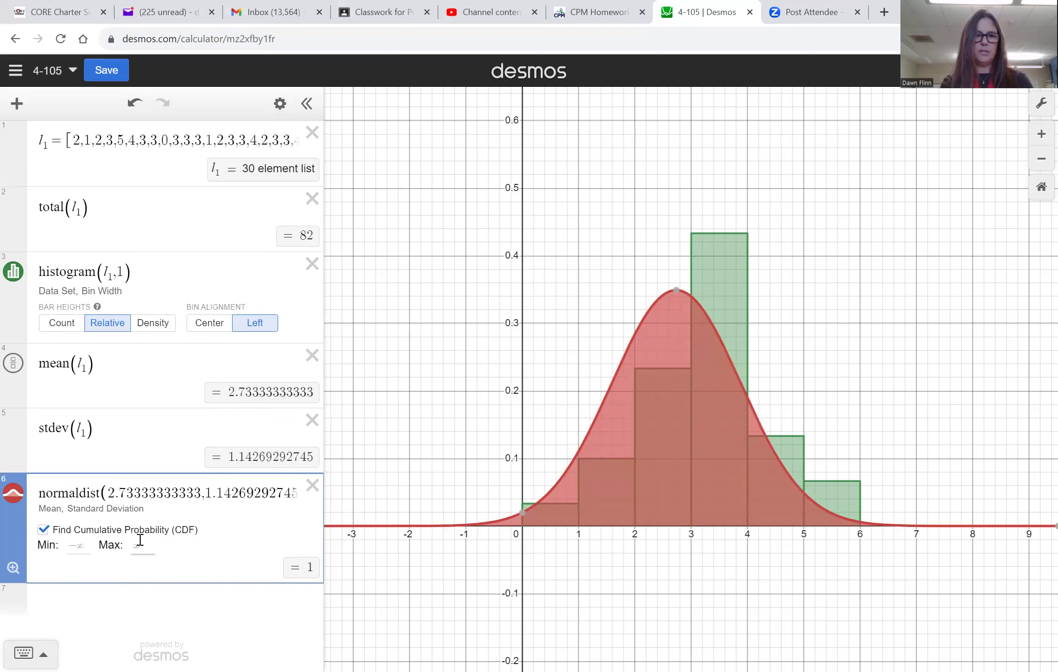
click(84, 544)
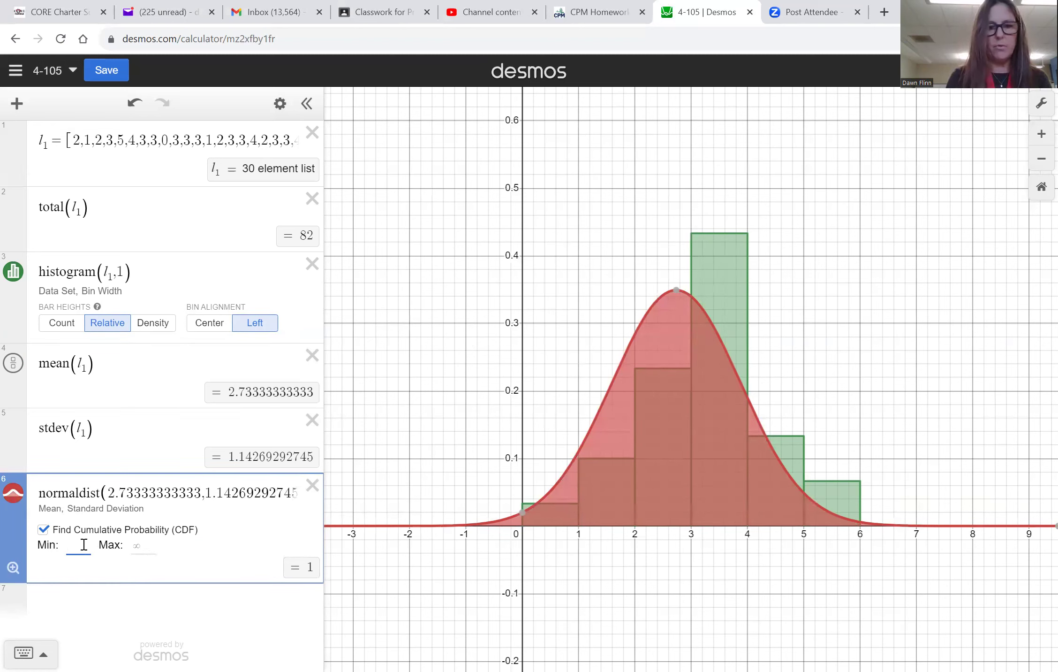
text(4)
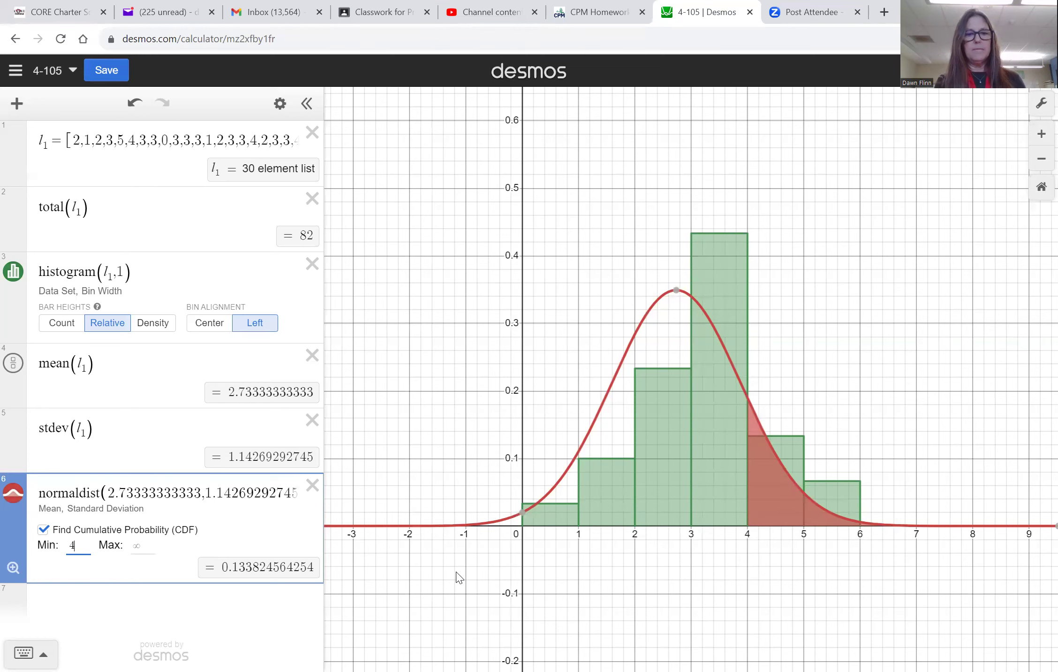
- Paste the probability 0.133824564254 into a new row 7 and show the math keypad
click(177, 608)
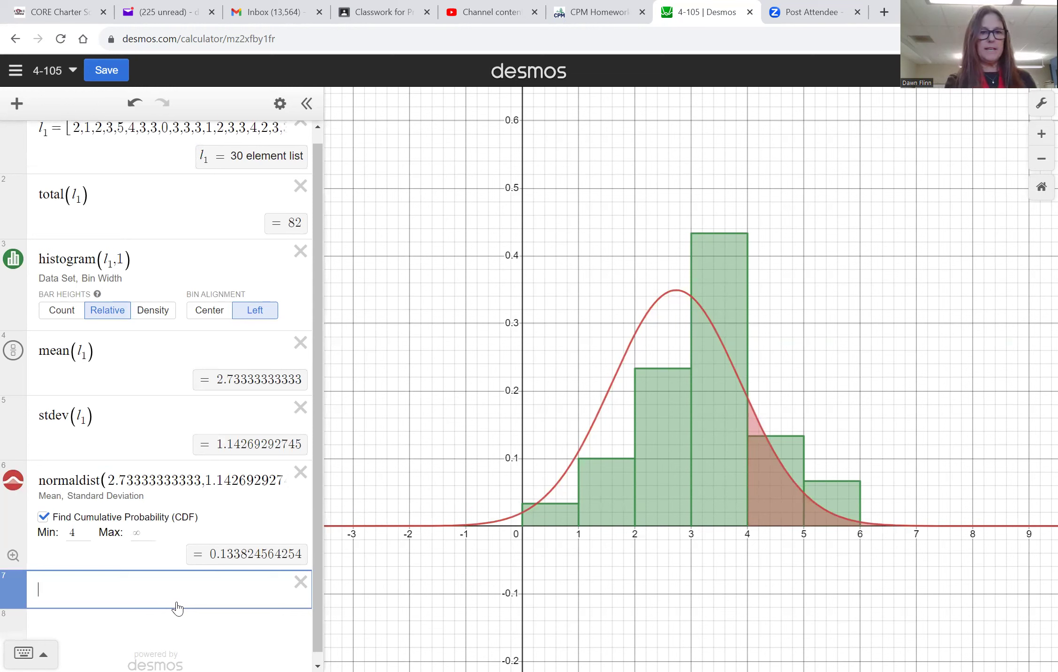
text(13)
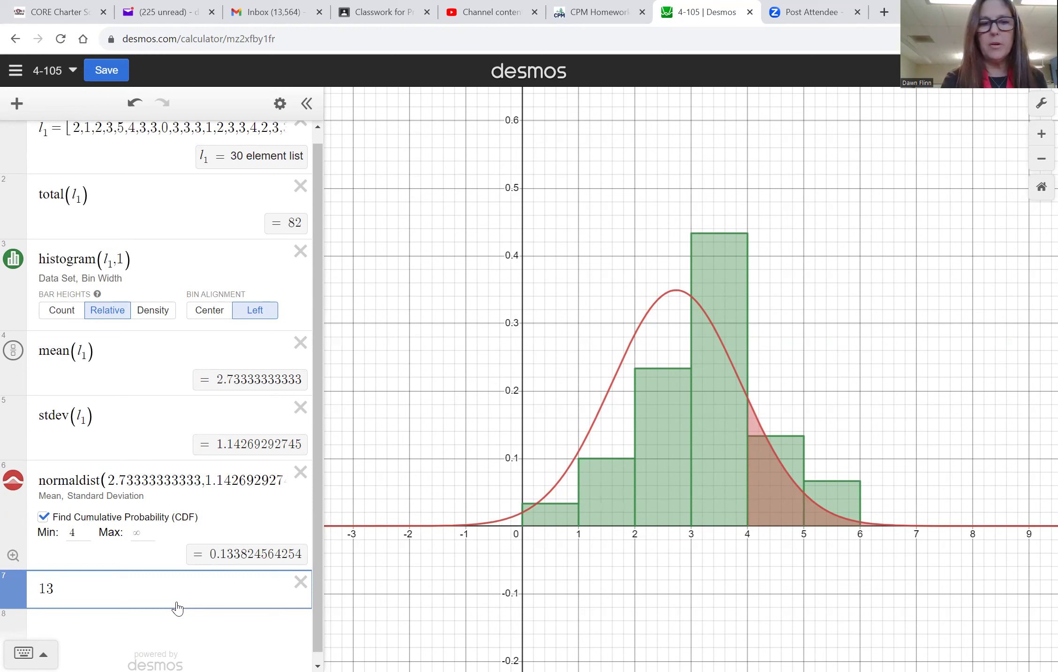
key(BackSpace)
key(BackSpace)
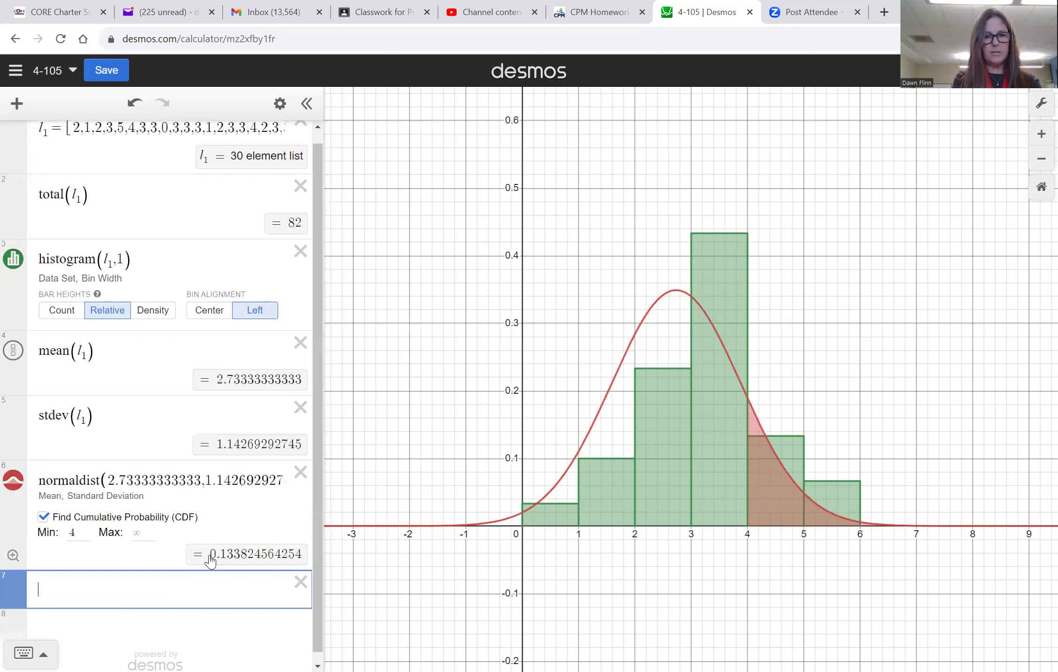
drag(210, 560, 305, 557)
key(ctrl+c)
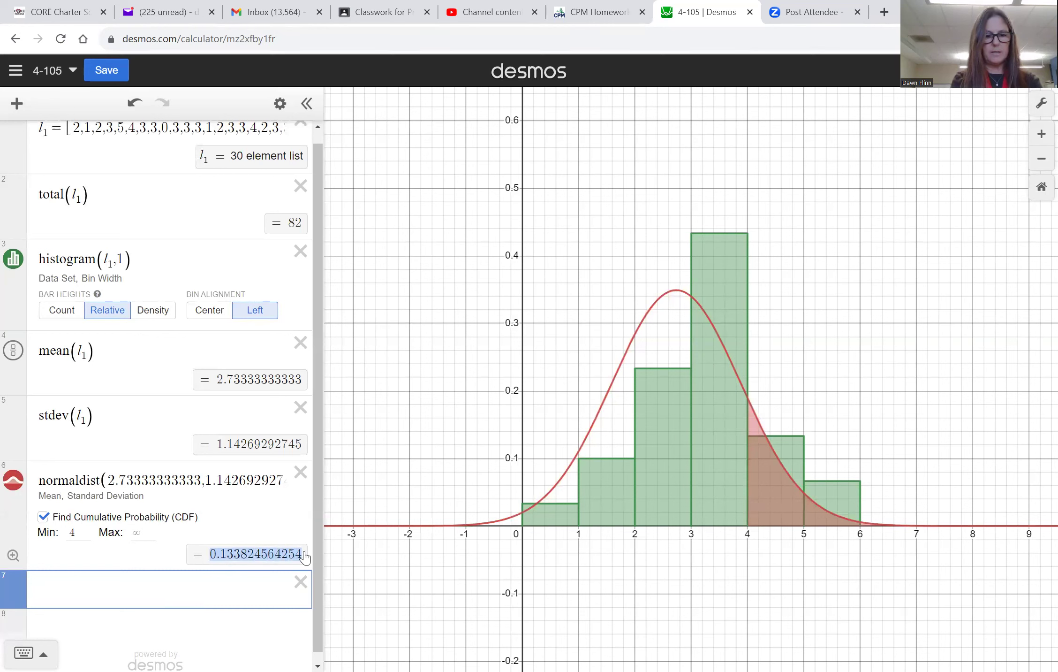
click(66, 587)
key(ctrl+v)
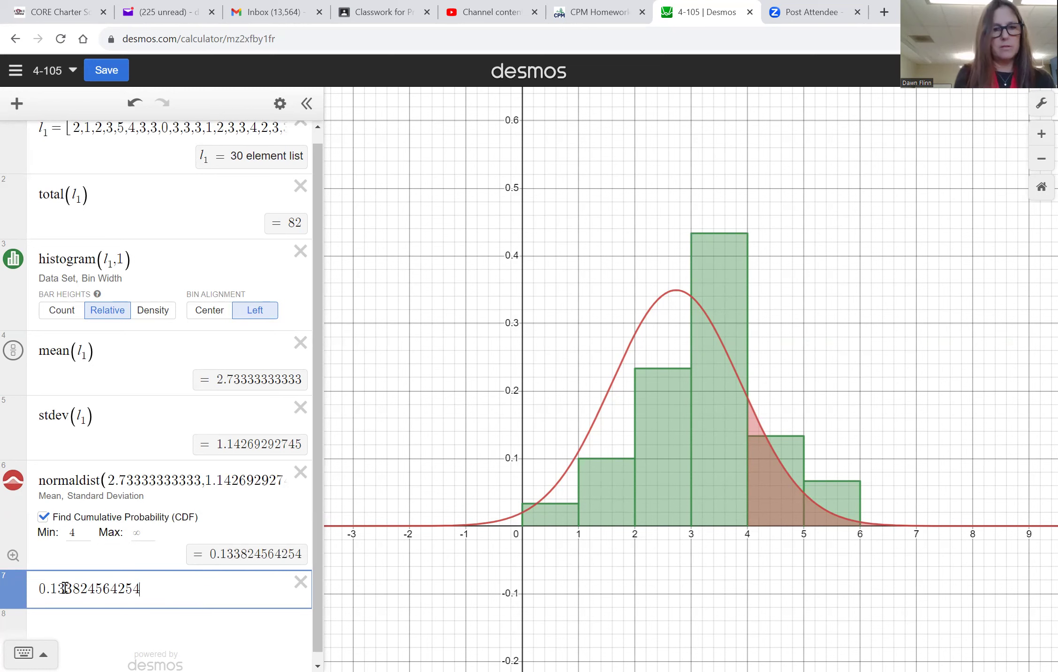
click(24, 653)
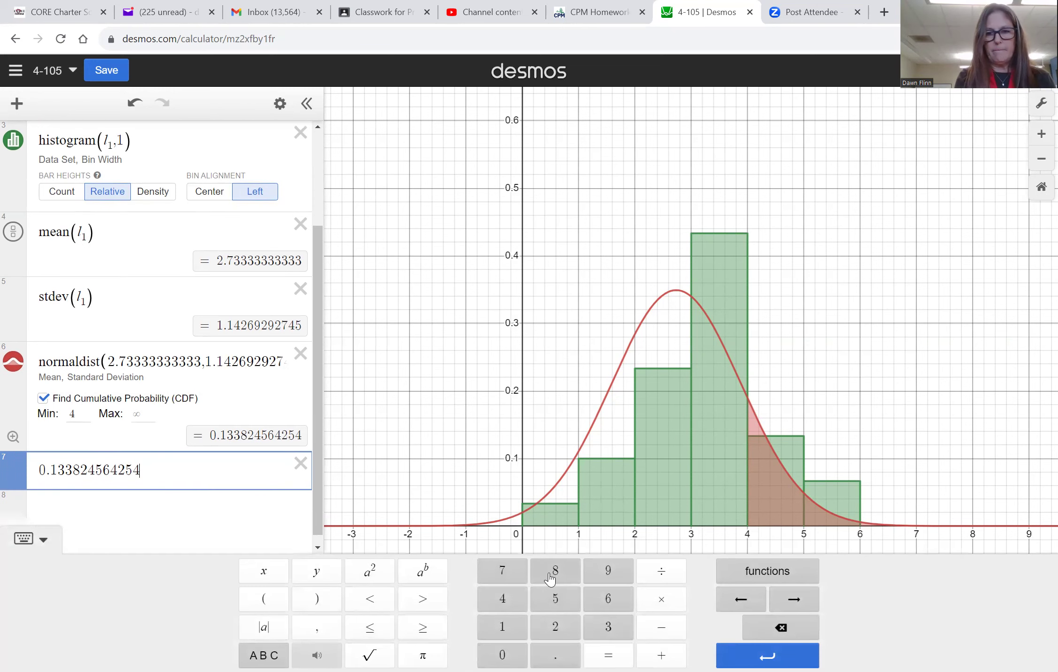
- Multiply the probability by 180 to get about 24.09 expected tardy students
click(667, 604)
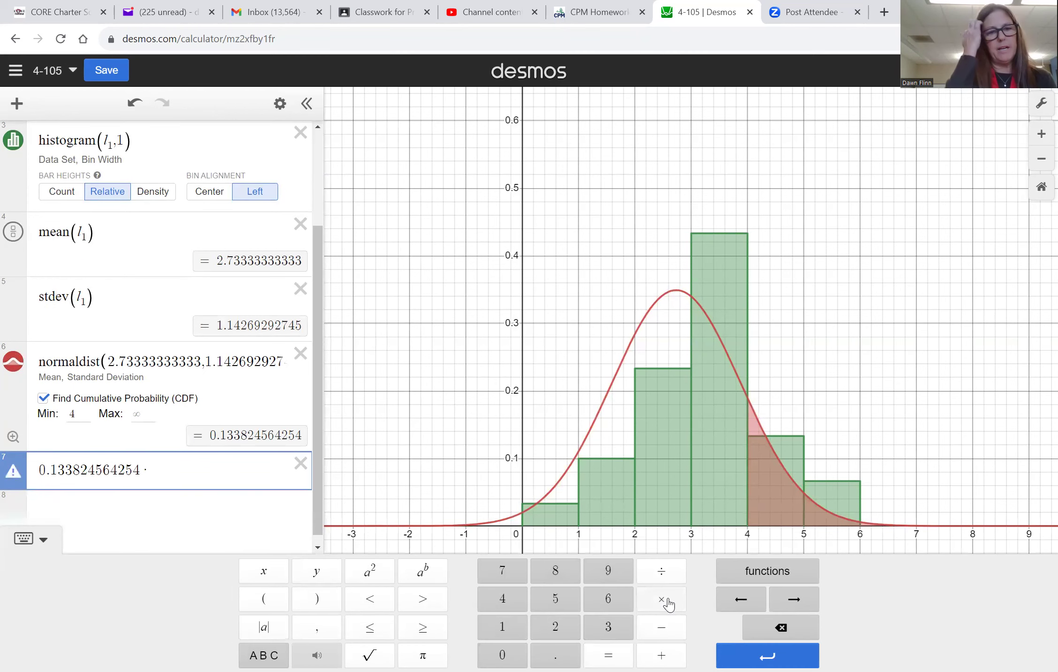
text(180)
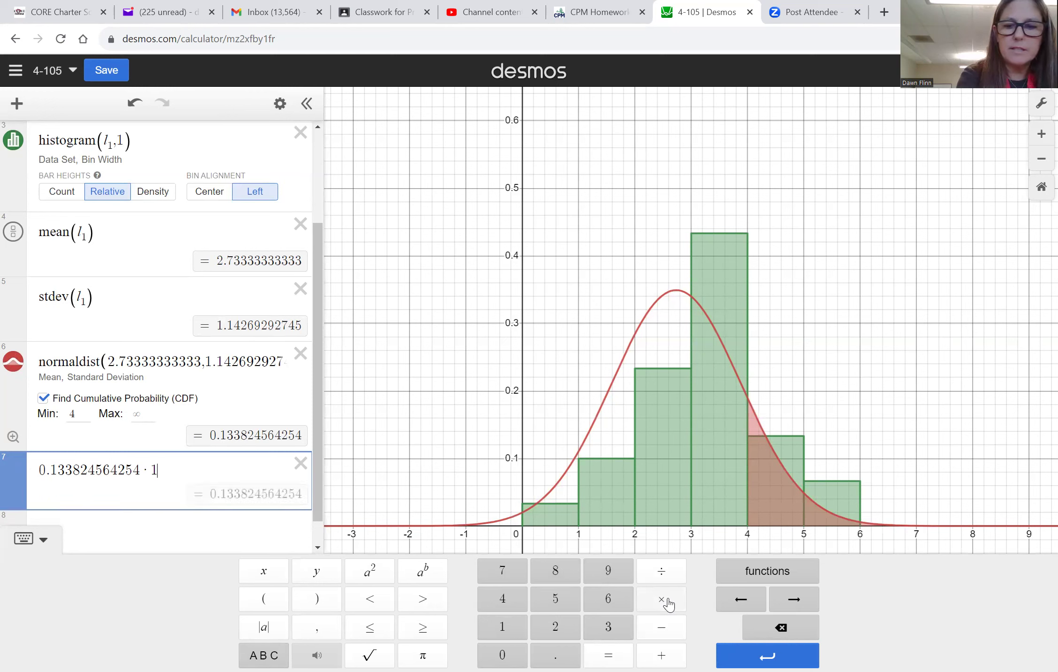